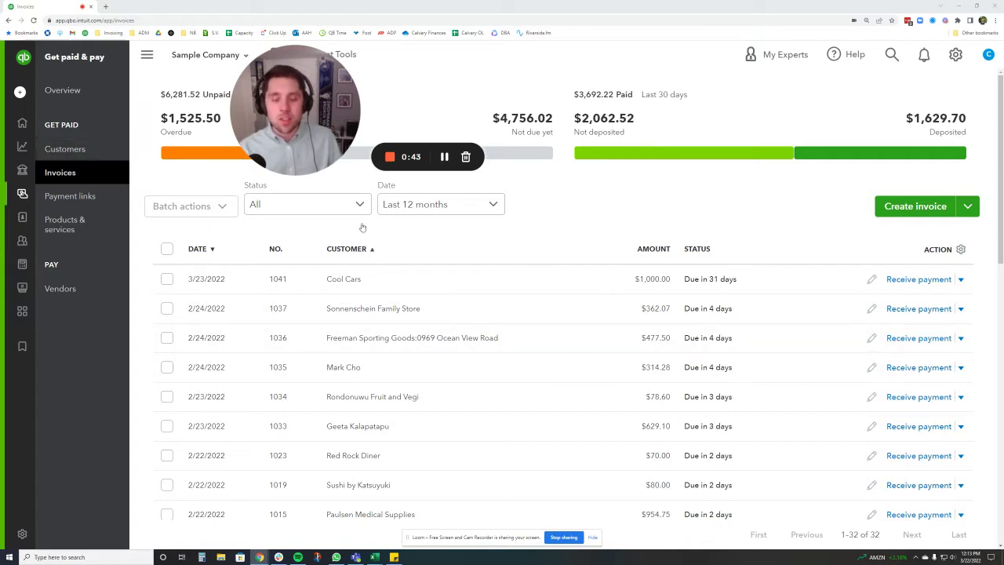
mouse_move(18, 188)
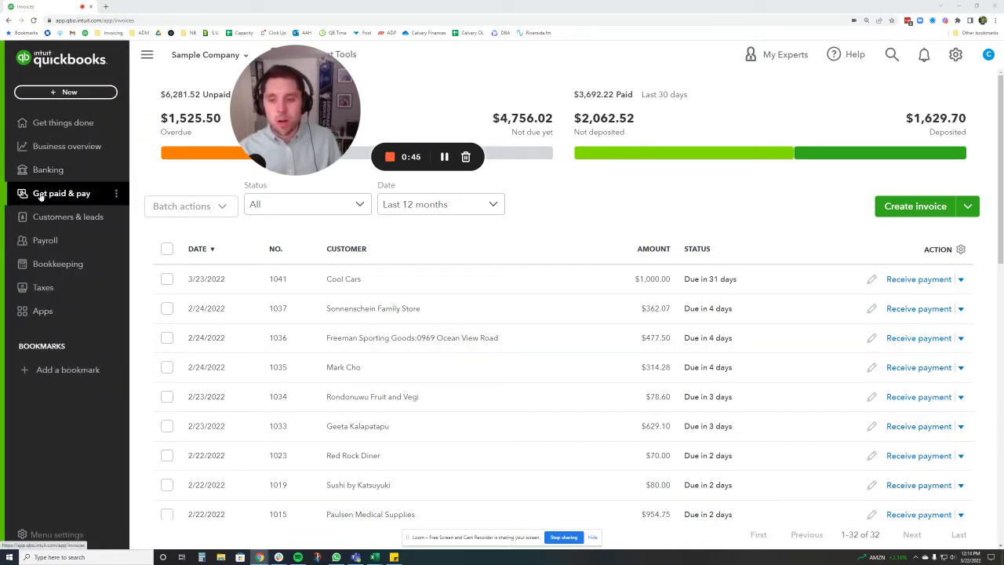
click(95, 202)
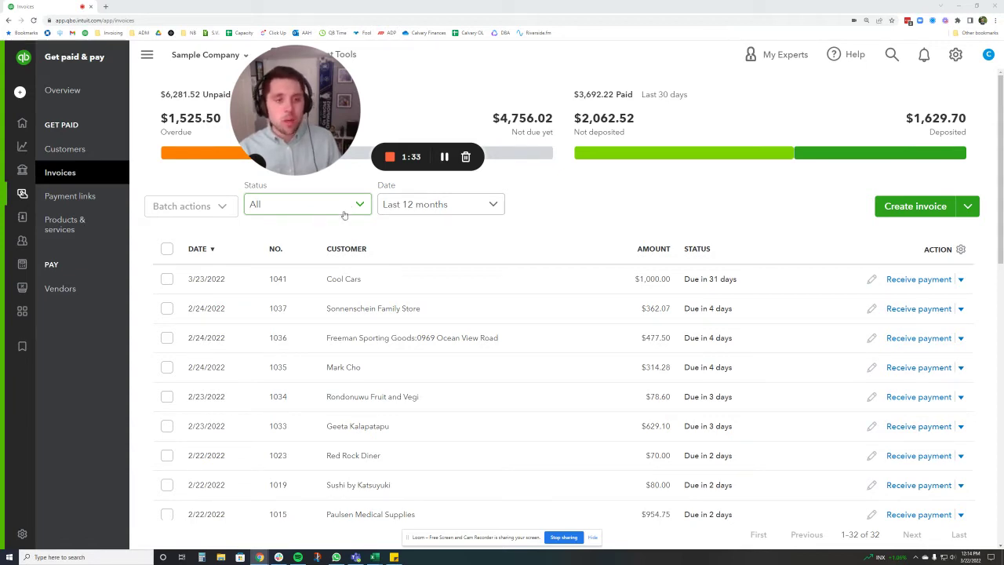
Step: Open the Reminders section of the company's sales settings for editing
click(958, 55)
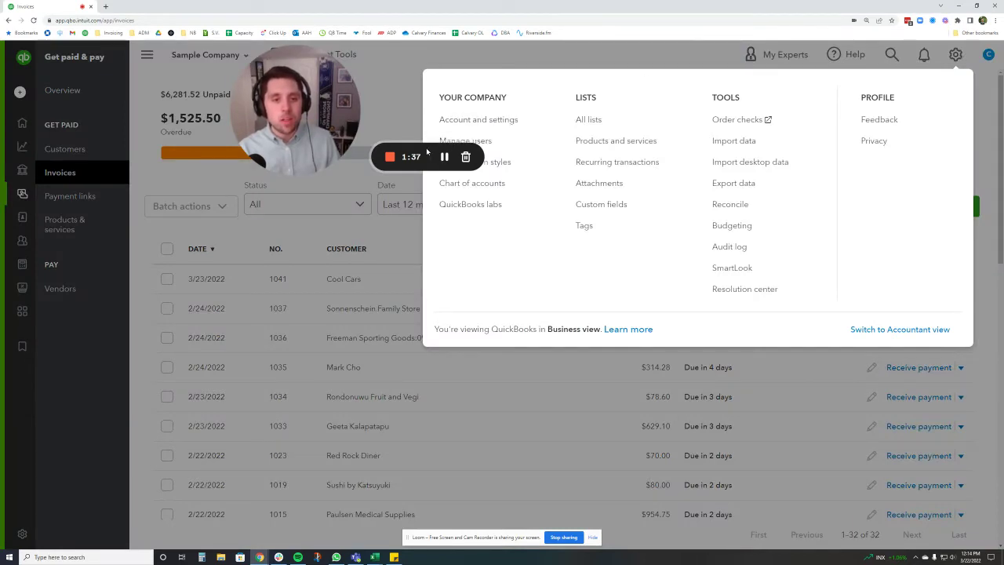
click(515, 123)
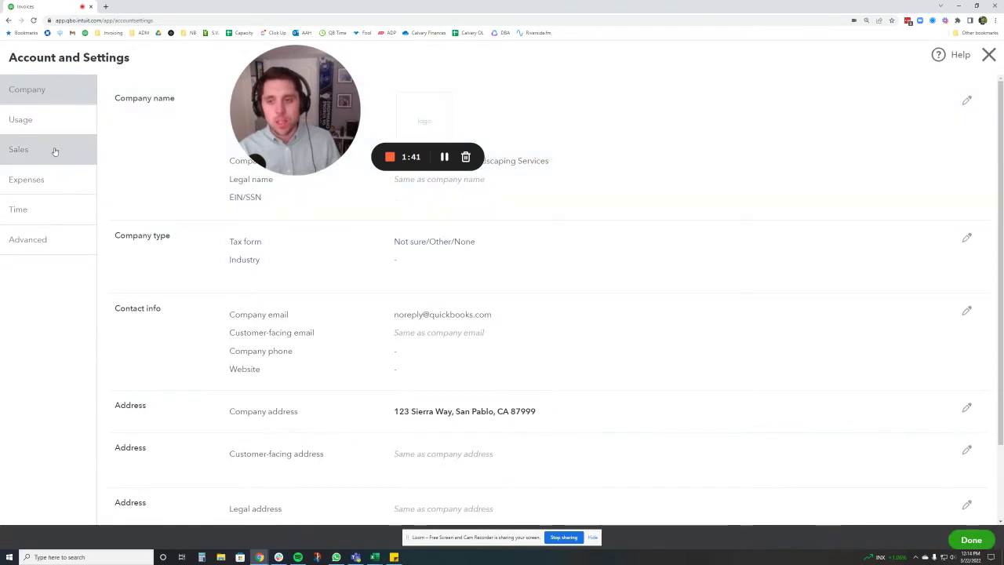
click(55, 151)
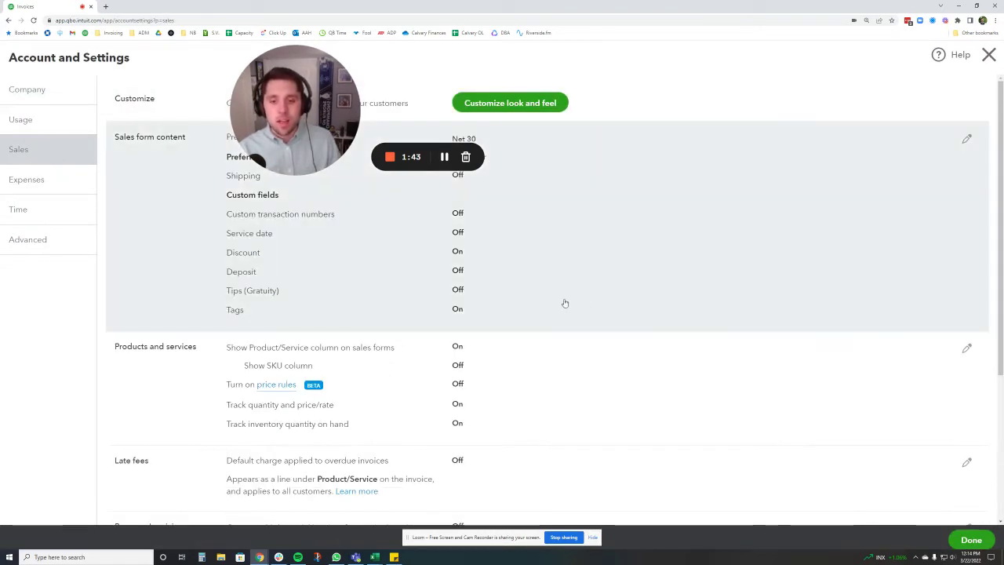
scroll(565, 303, down, 2)
scroll(564, 302, up, 2)
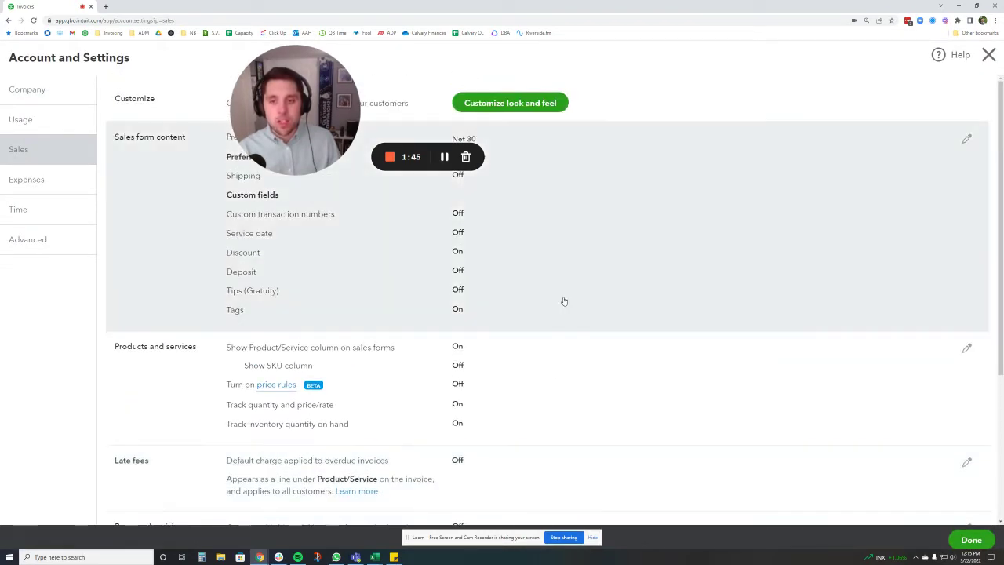
scroll(212, 371, down, 1)
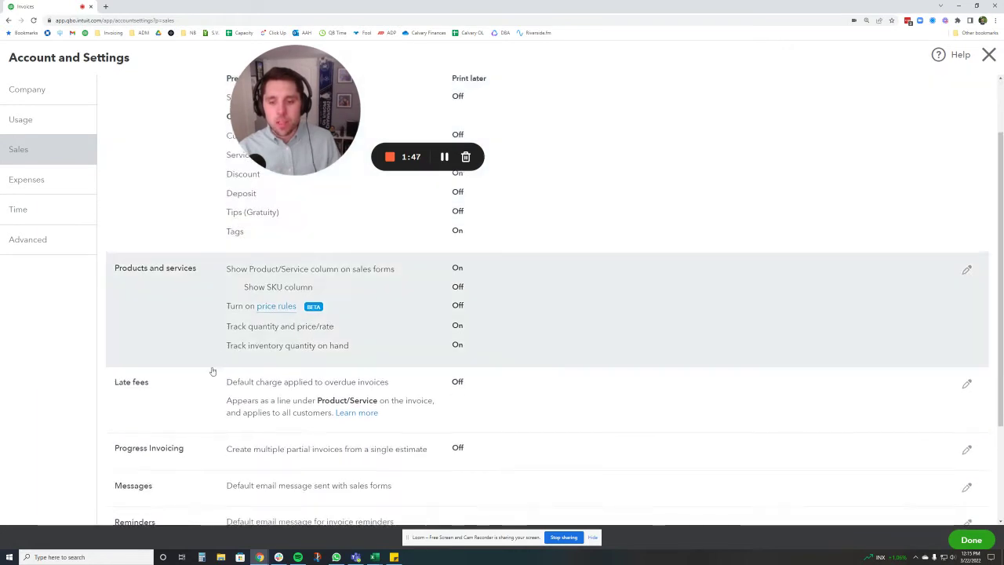
scroll(424, 385, down, 2)
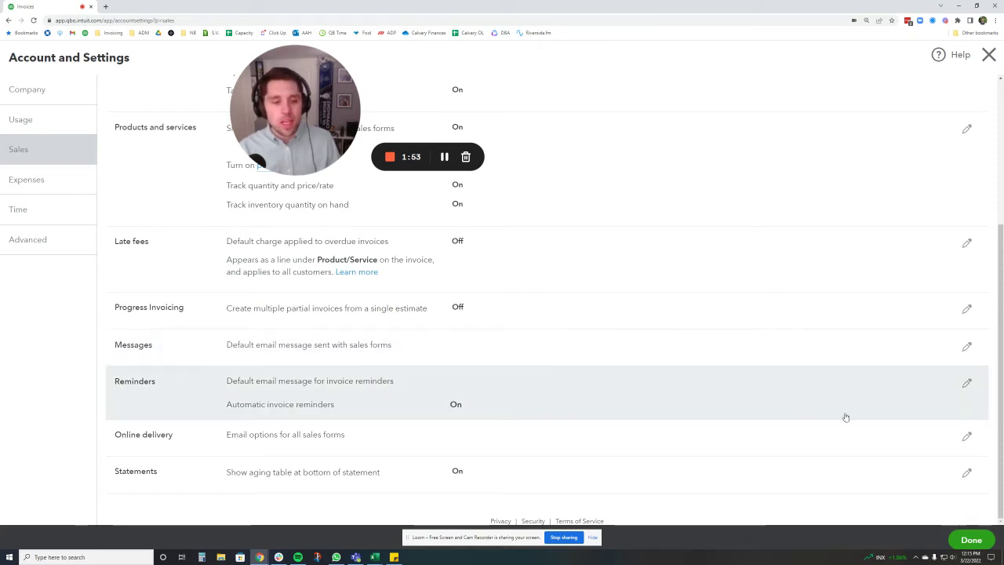
click(967, 386)
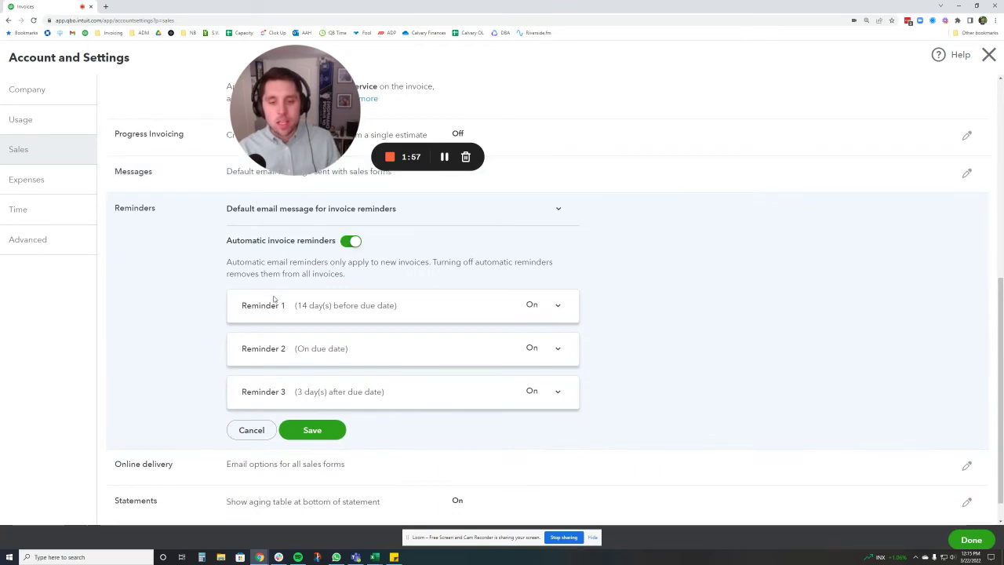
Step: Turn automatic invoice reminders off and back on
click(351, 281)
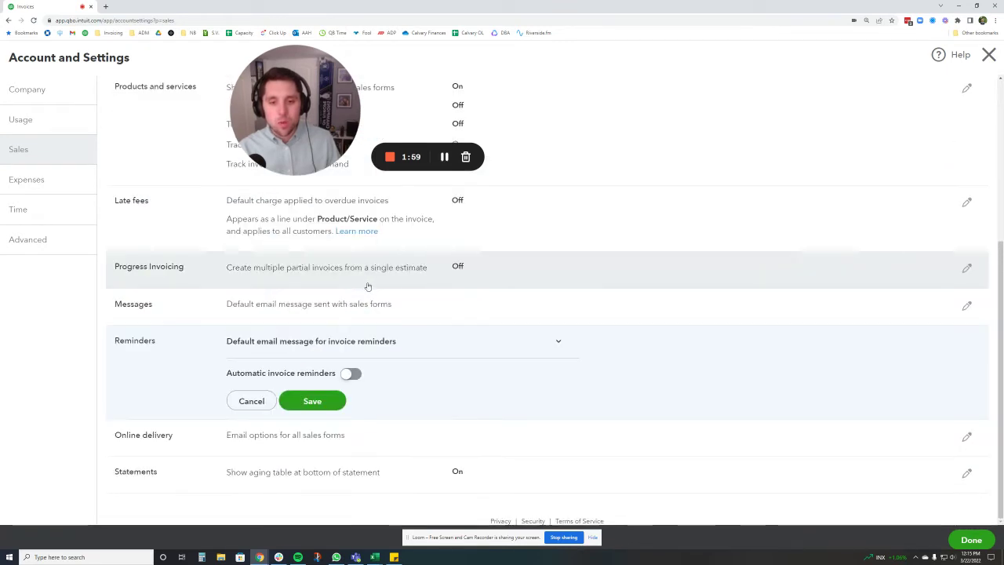
click(350, 374)
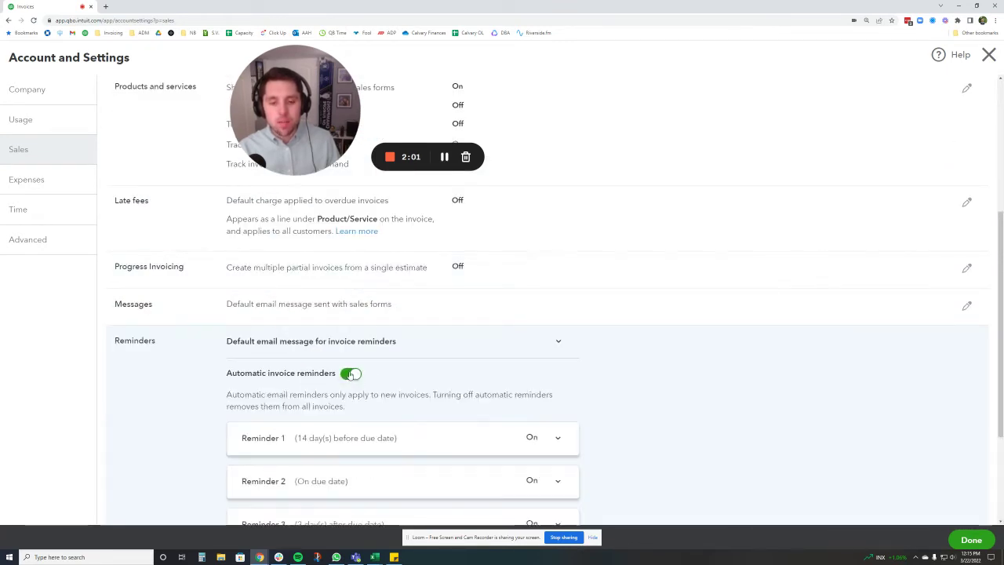
Step: Set Reminder 1 to go out 3 days before the due date, look over its email message and collapse it
scroll(417, 339, down, 3)
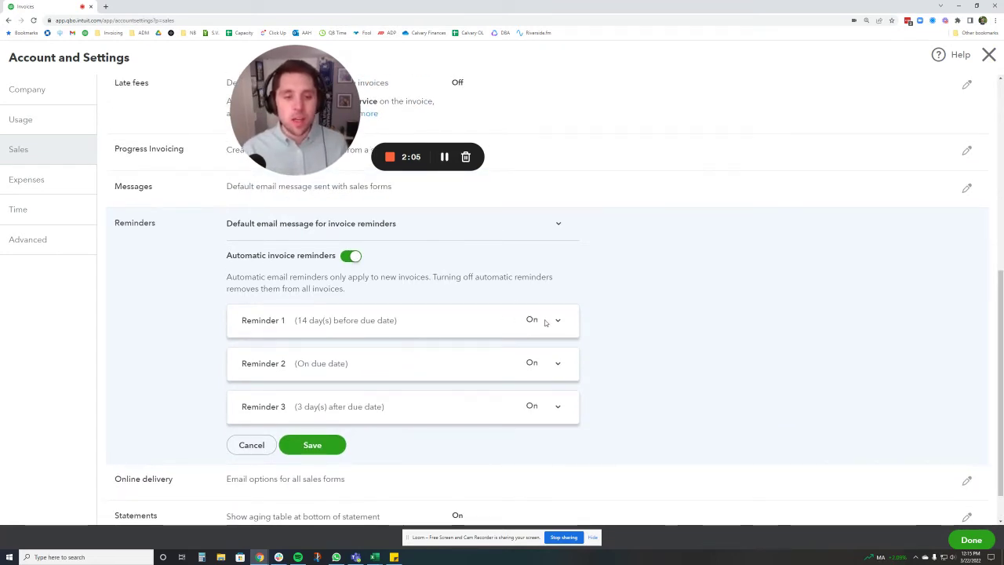
click(428, 324)
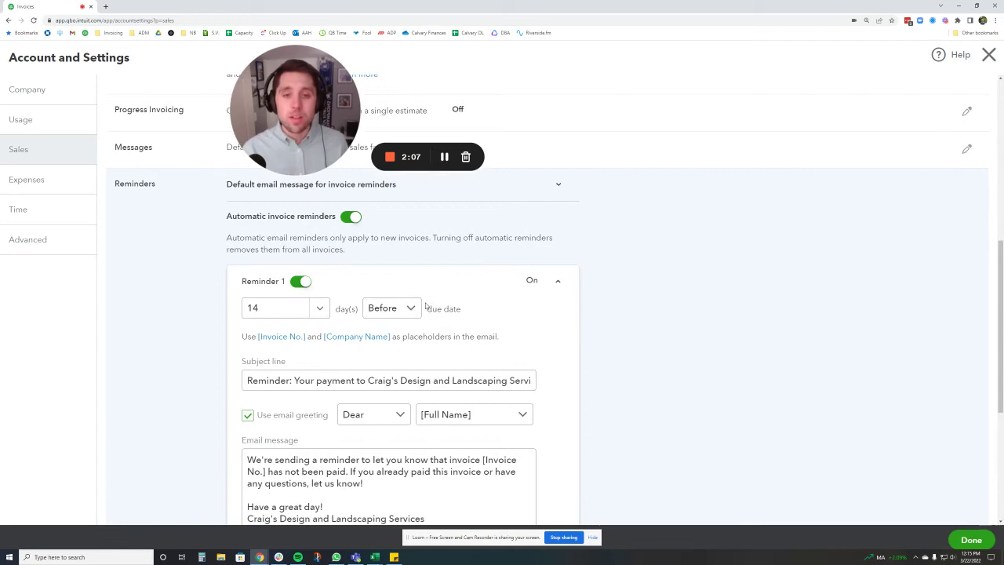
click(322, 269)
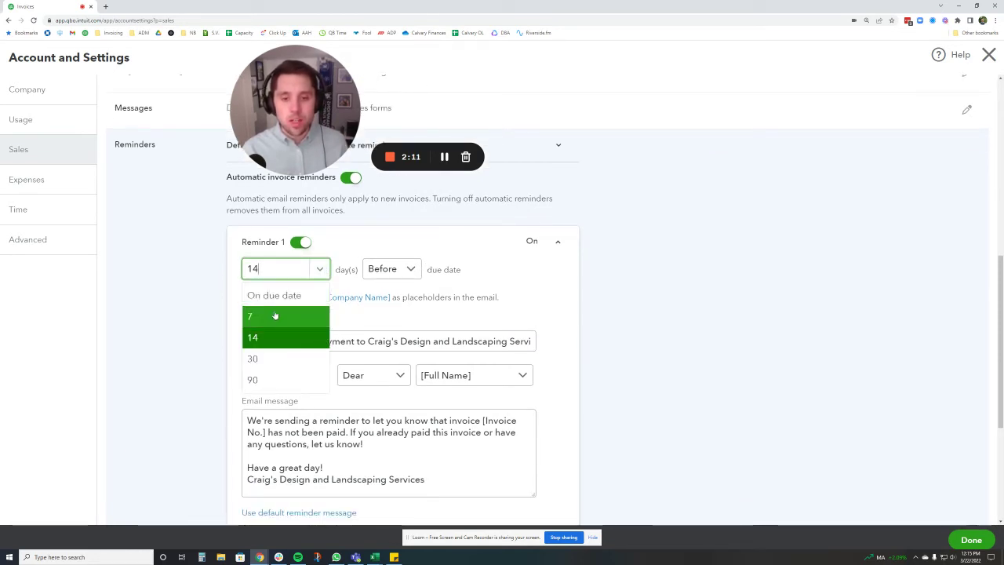
key(BackSpace)
key(BackSpace)
text(3)
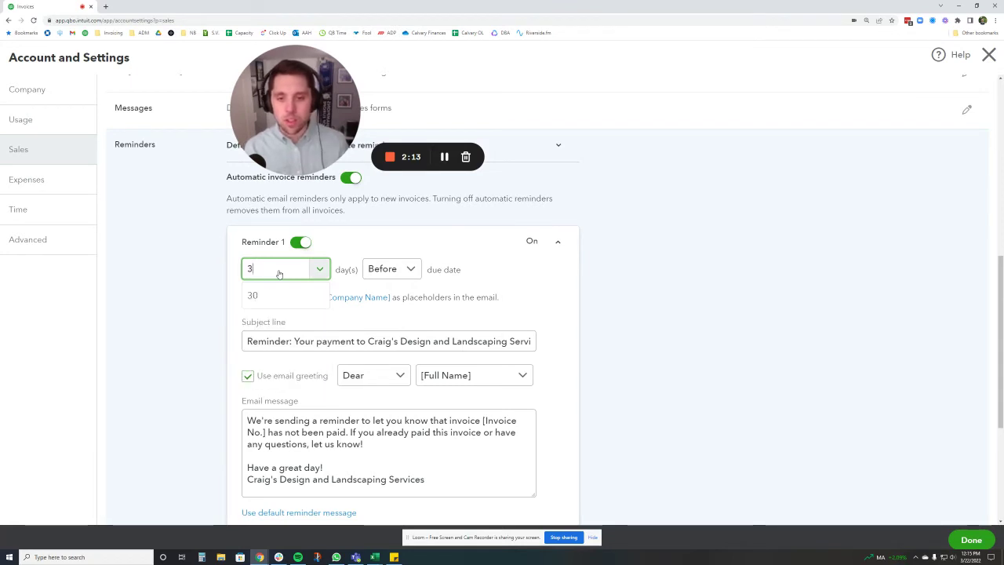
key(Tab)
click(518, 277)
scroll(522, 290, down, 2)
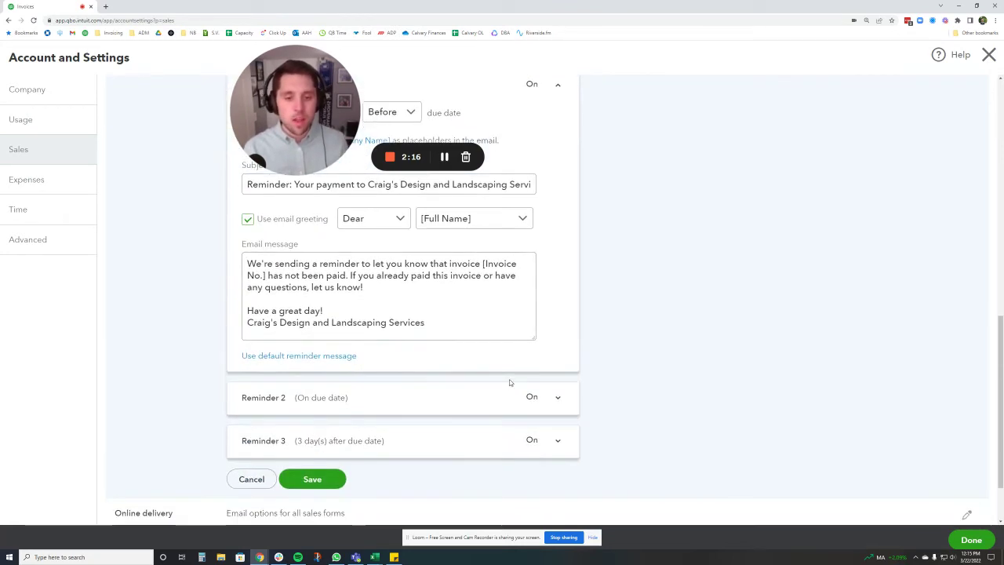
scroll(623, 320, up, 2)
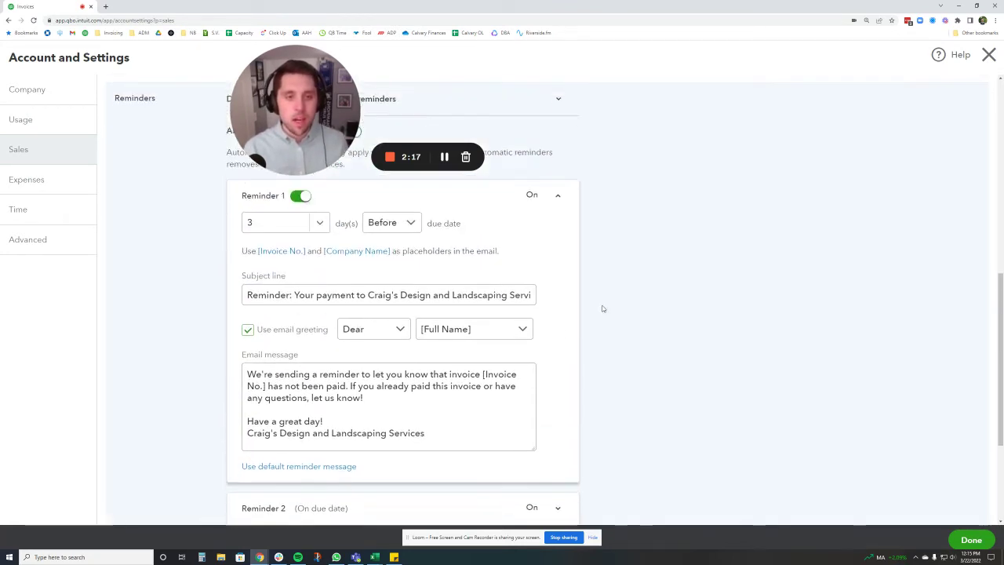
click(556, 203)
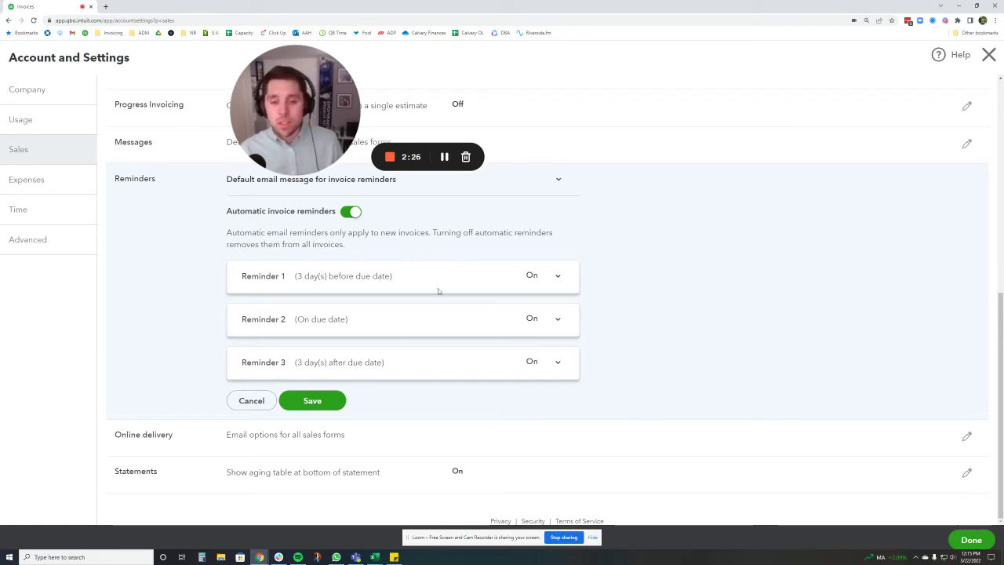
Step: Expand the default invoice reminder email for review, and save the reminder settings before leaving Account and Settings
scroll(438, 288, up, 2)
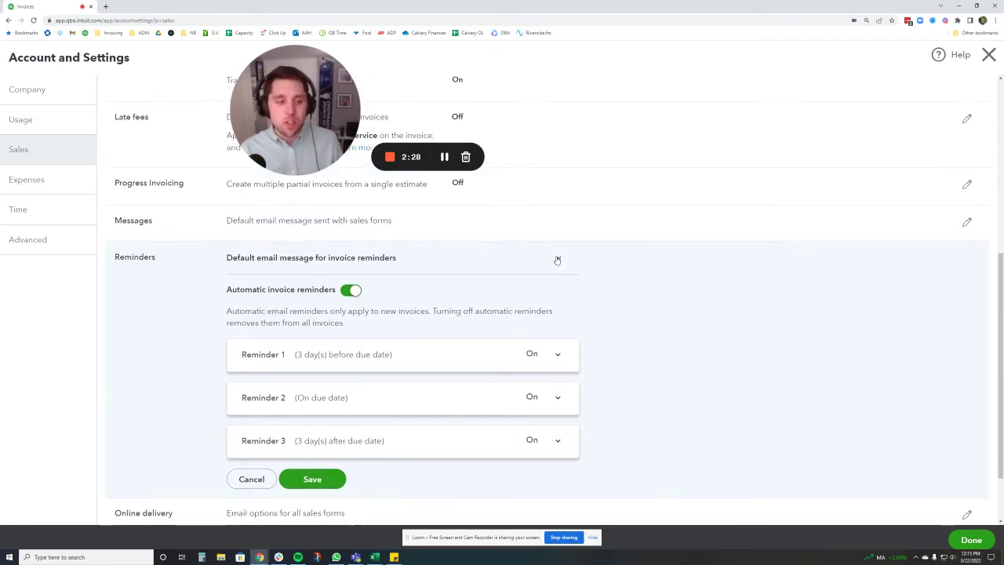
click(557, 260)
scroll(558, 259, down, 2)
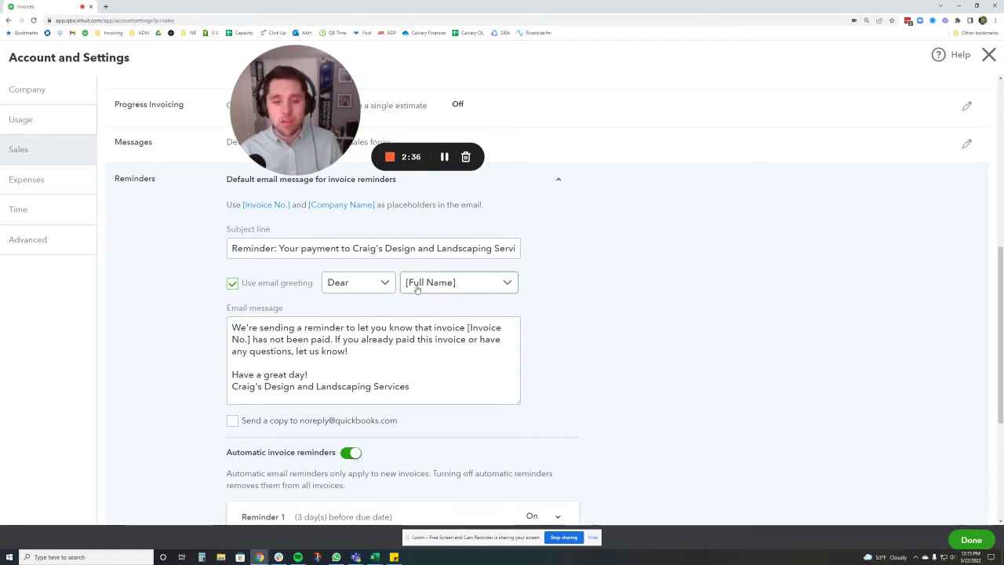
scroll(466, 283, down, 3)
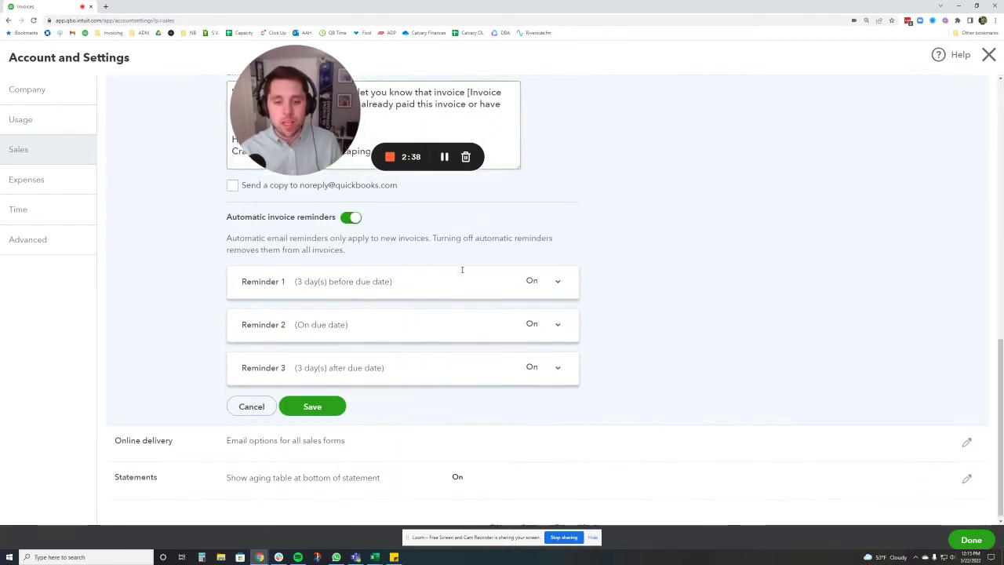
click(312, 406)
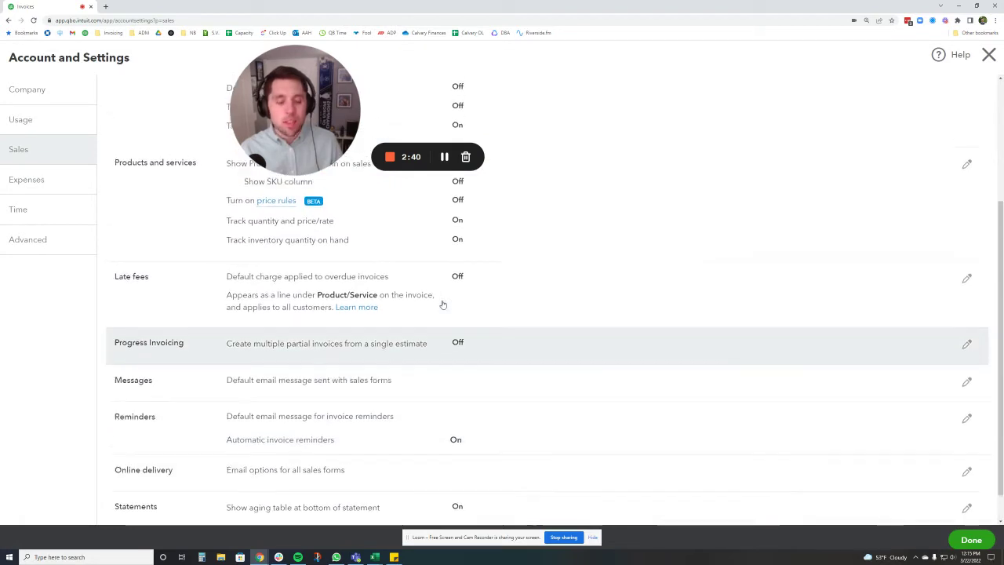
click(971, 539)
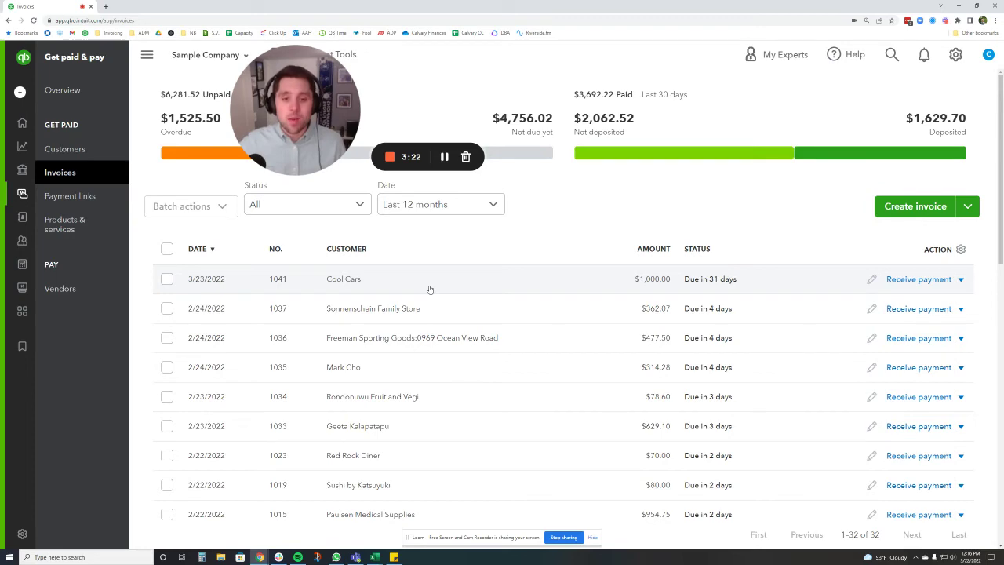
Step: Open the details of the Cool Cars invoice and examine the stages in its activity timeline
click(429, 290)
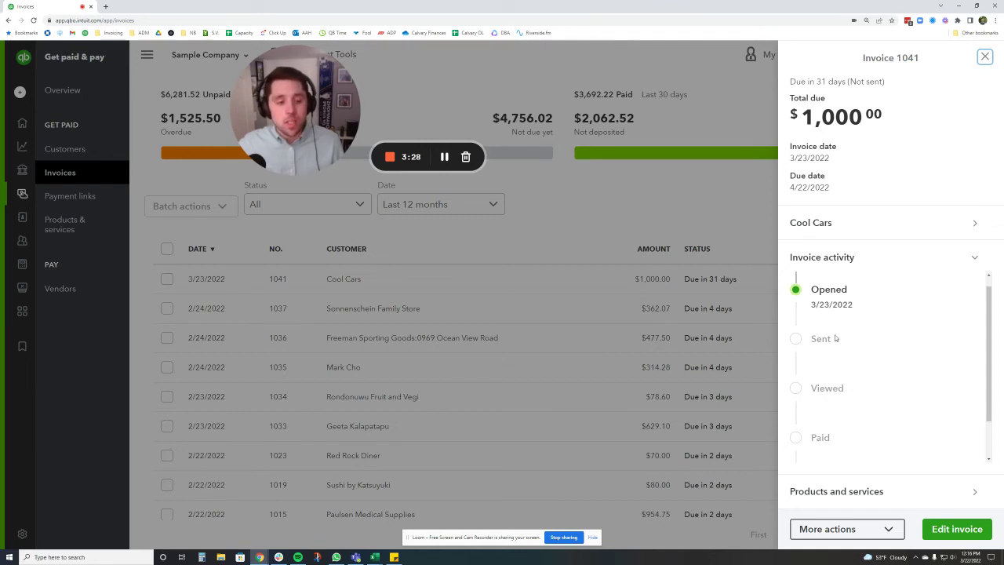
scroll(833, 348, down, 1)
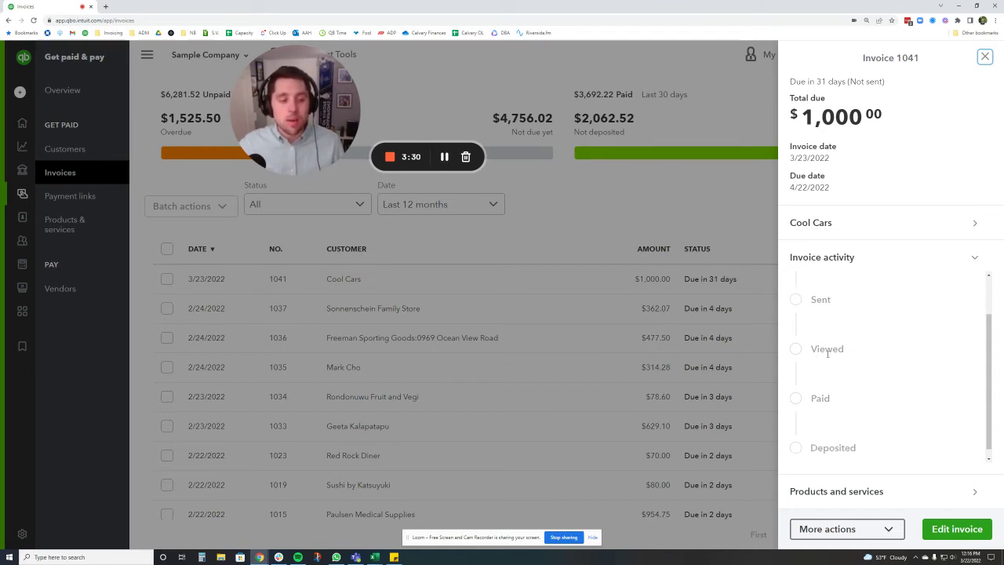
scroll(816, 383, down, 1)
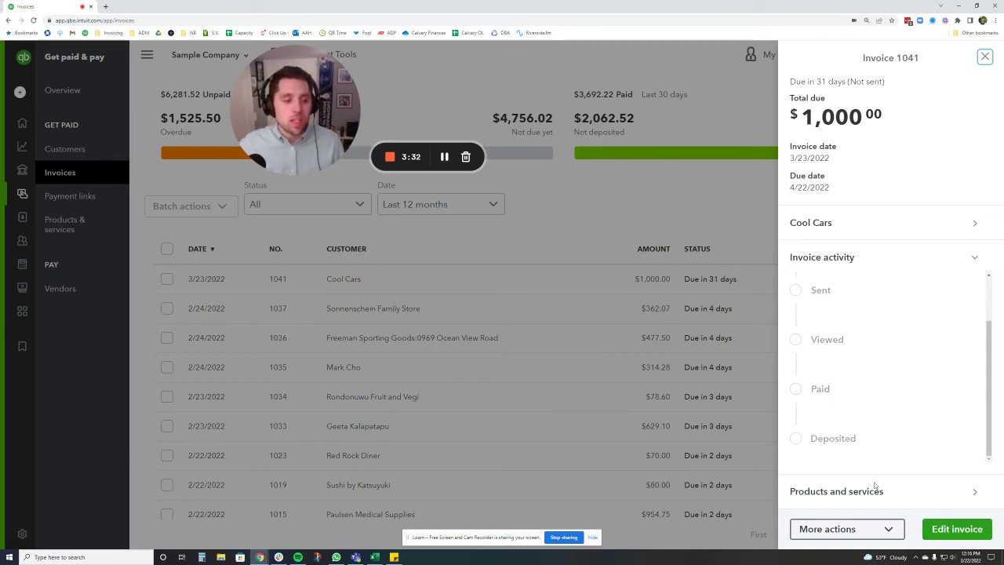
Step: Open the Cool Cars invoice in the editor, review its terms, dates and line items, and cancel without changes
click(947, 530)
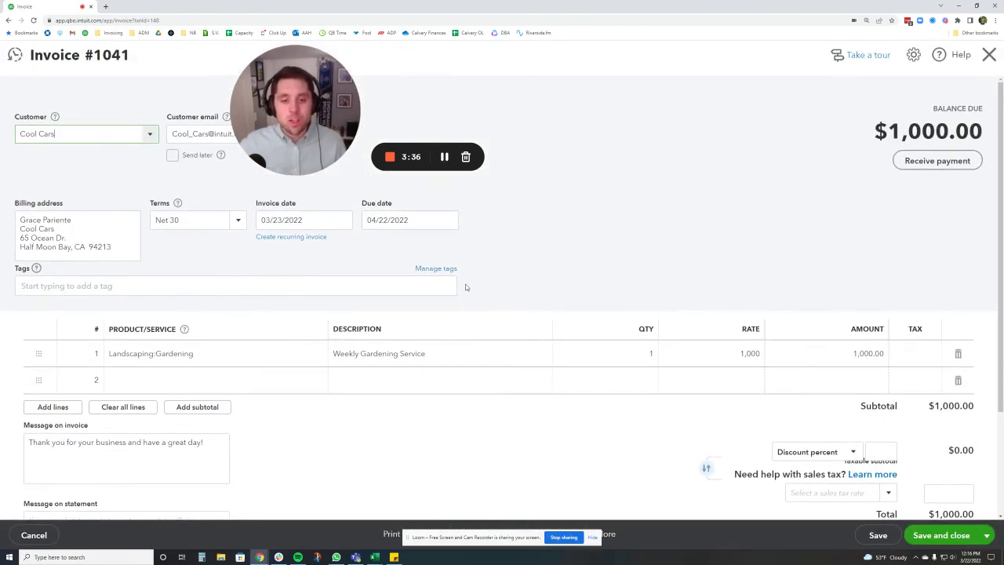
scroll(467, 292, down, 2)
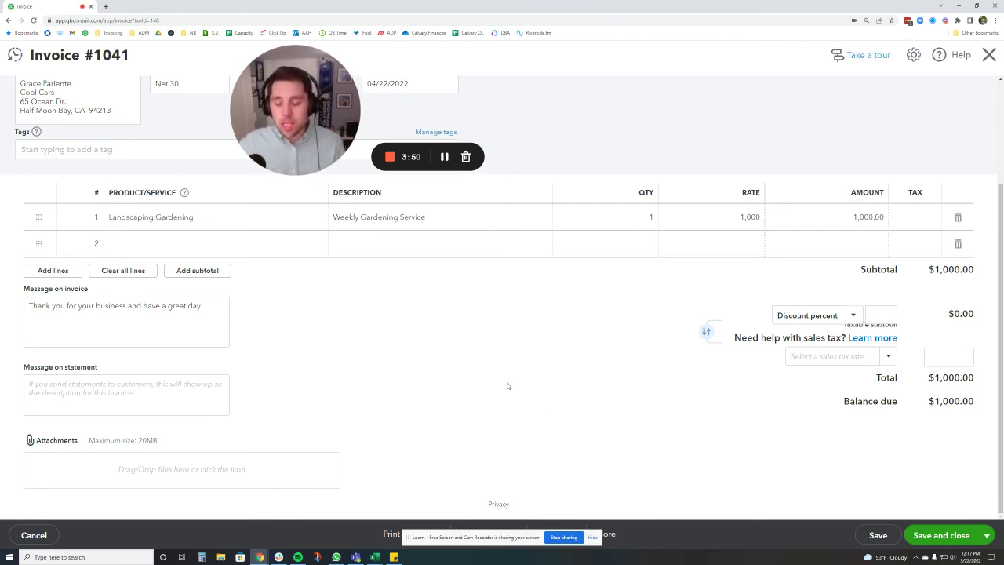
scroll(524, 361, up, 3)
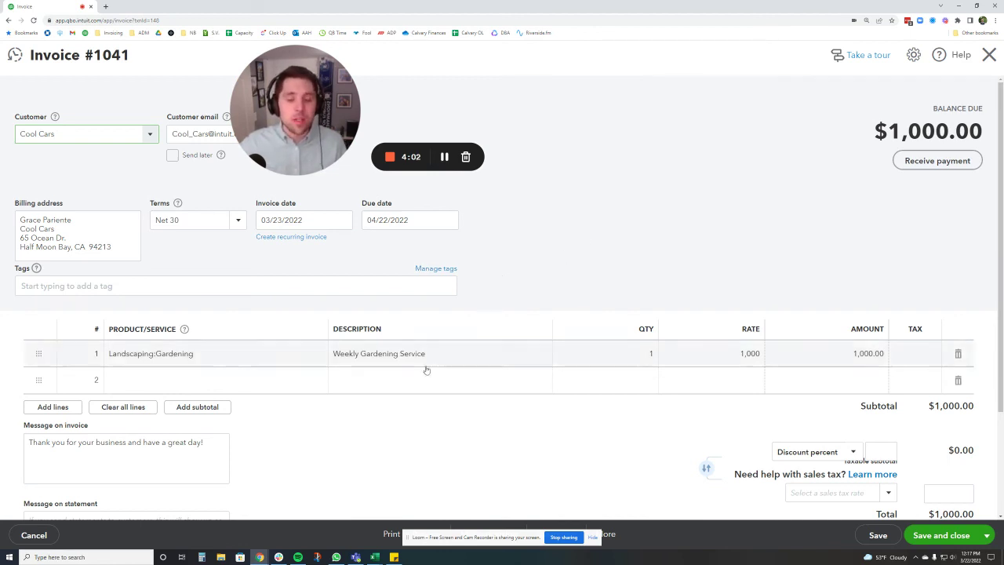
click(34, 535)
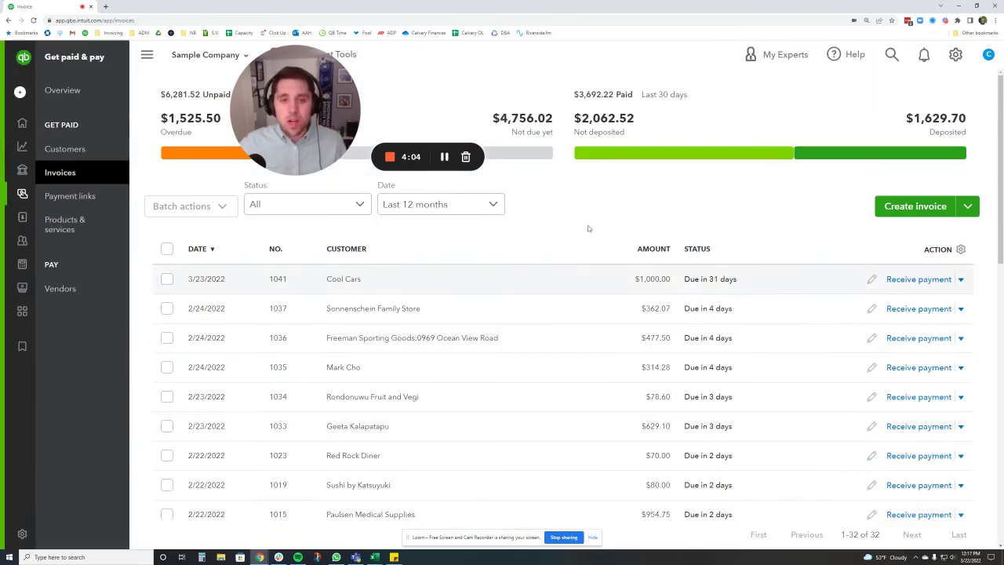